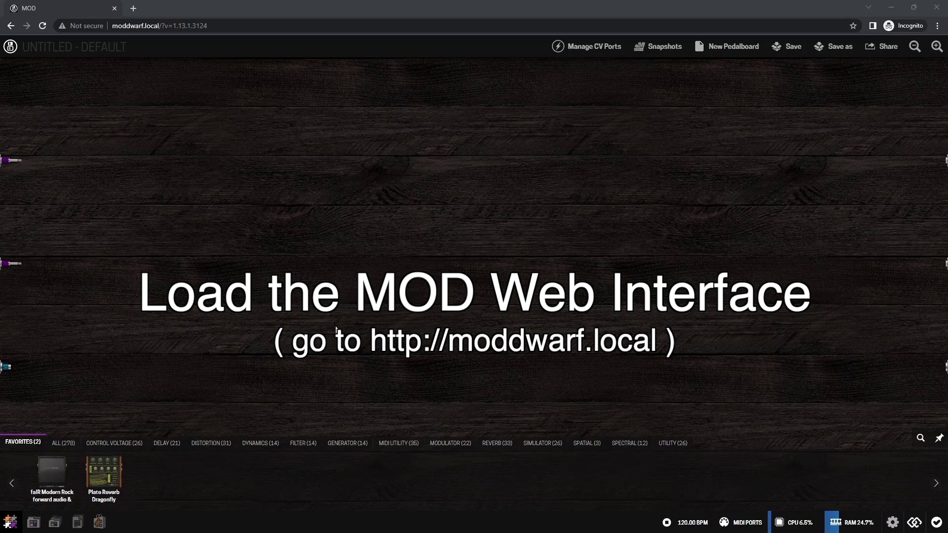
- Install the AIDA-X amp from the Plugin Store, then return to the empty pedalboard
click(99, 522)
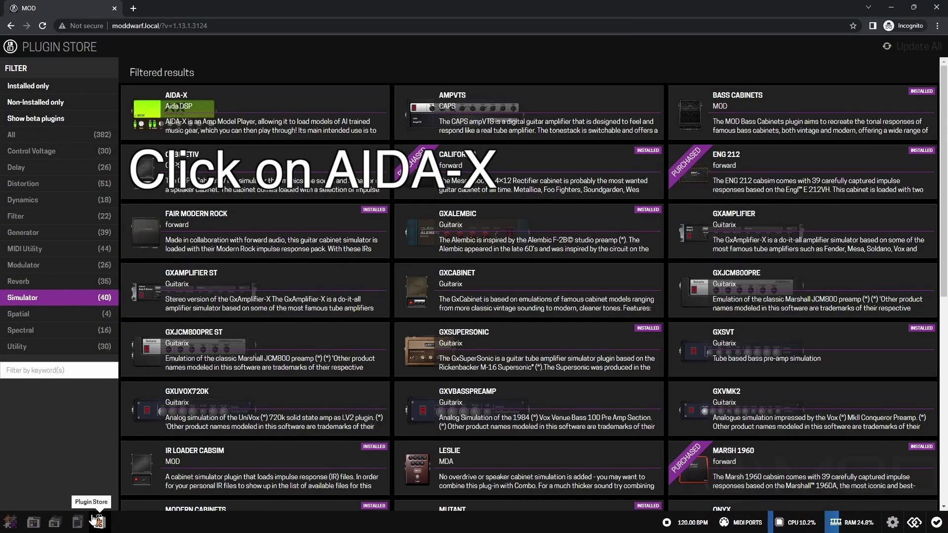
click(248, 123)
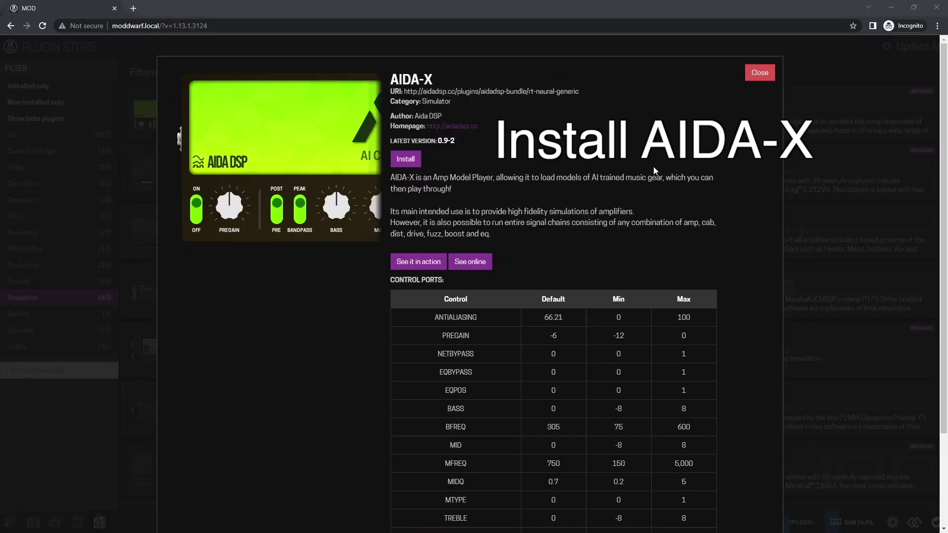
click(406, 160)
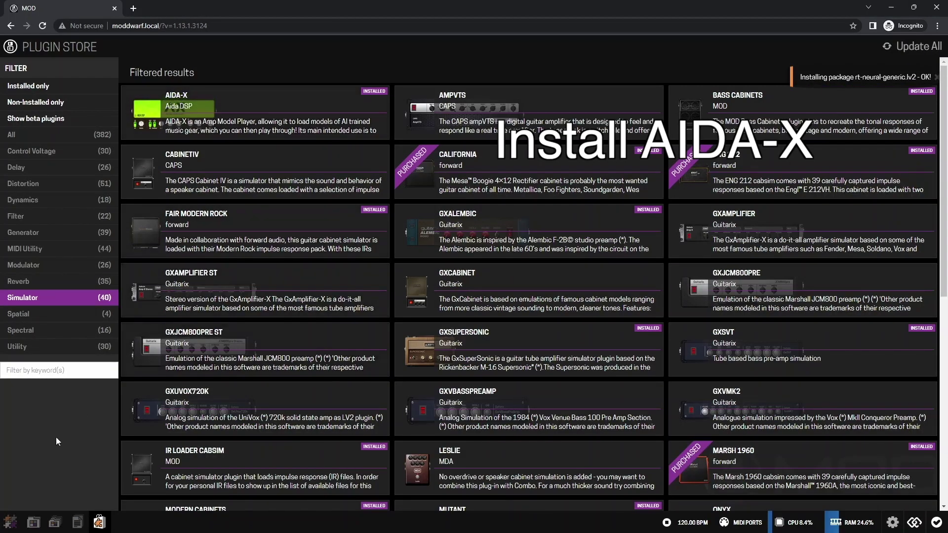
click(10, 523)
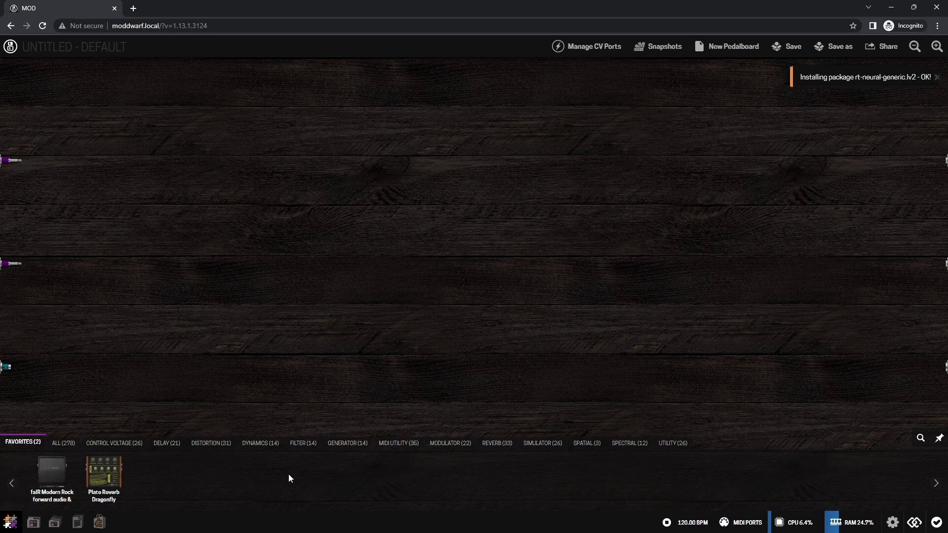
- Star AIDA-X in the Simulator plugin list and show the Favorites list
click(541, 444)
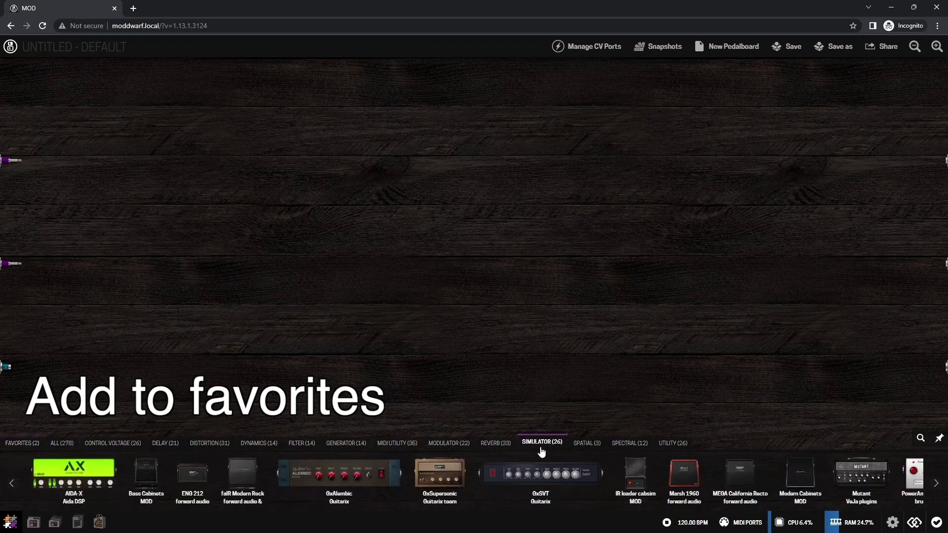
click(69, 485)
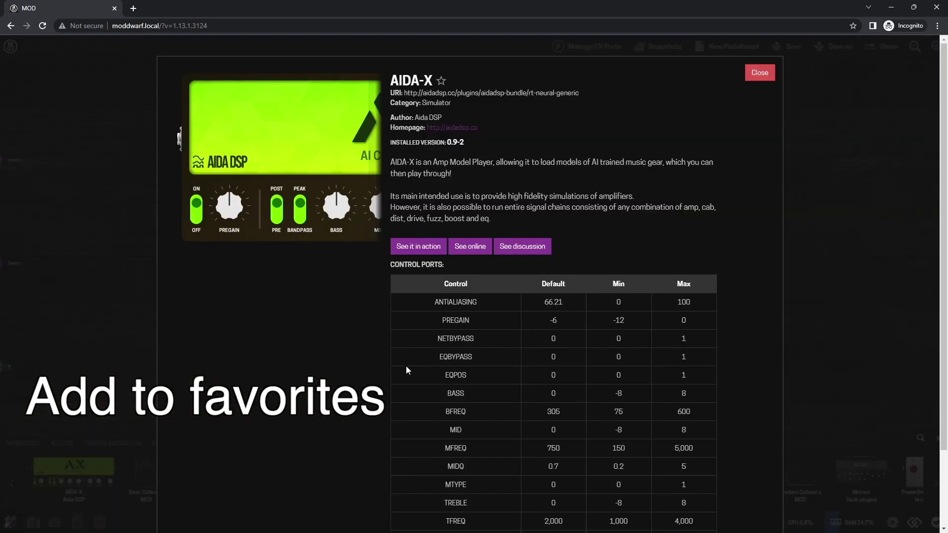
click(441, 82)
click(760, 73)
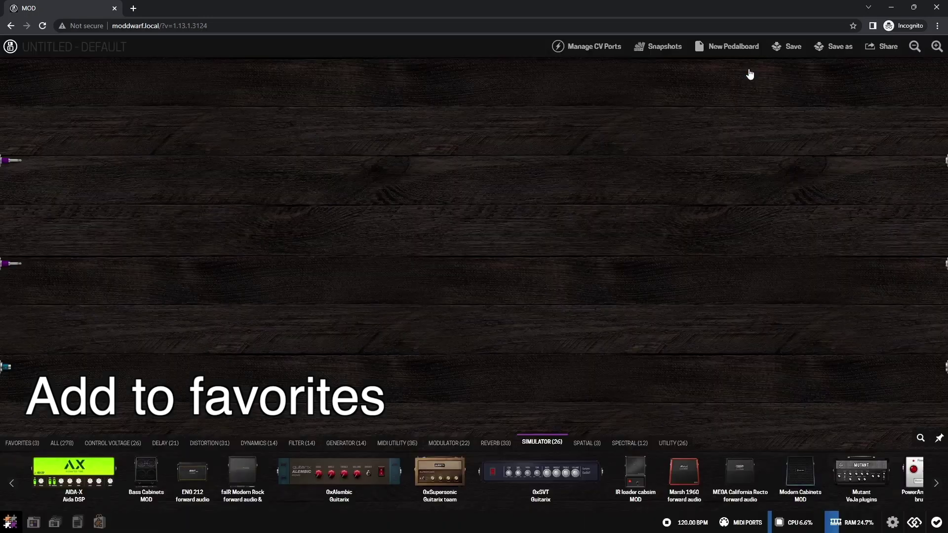
click(23, 443)
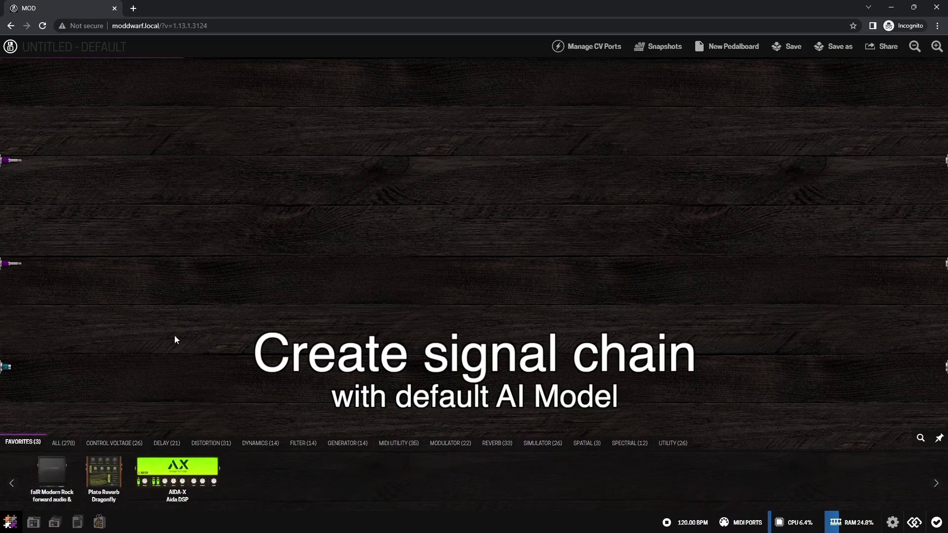
- Place the AIDA-X amp and cabinet, cabling input to amp to cabinet
drag(177, 474, 186, 178)
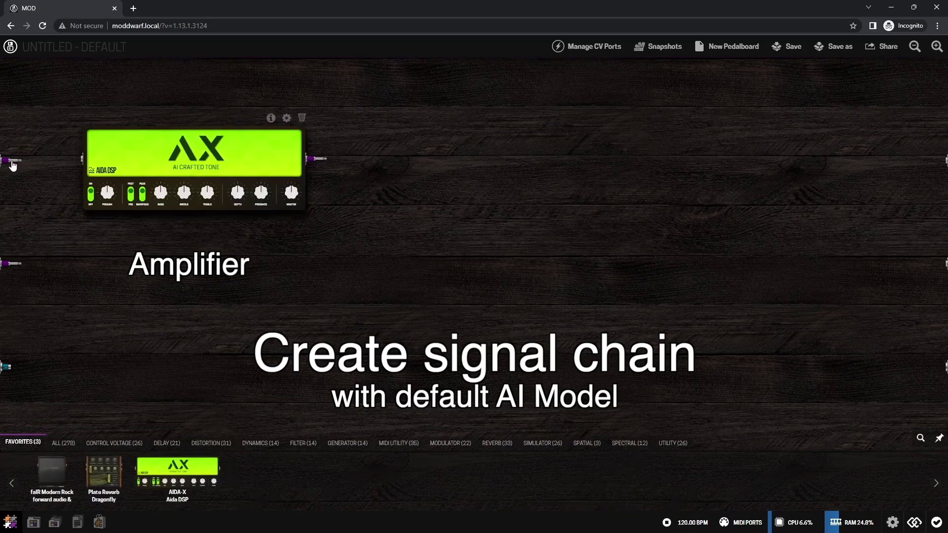
drag(11, 164, 84, 159)
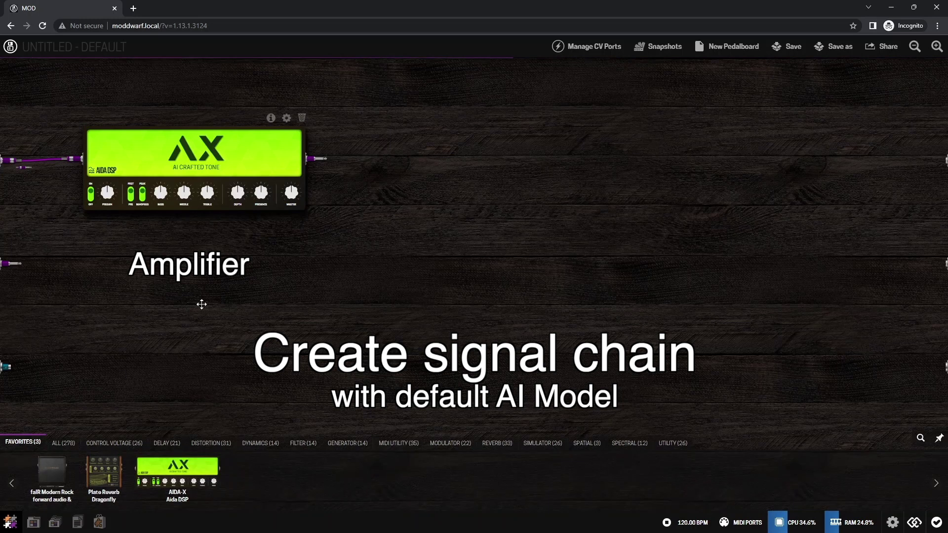
drag(52, 474, 438, 170)
drag(319, 158, 389, 156)
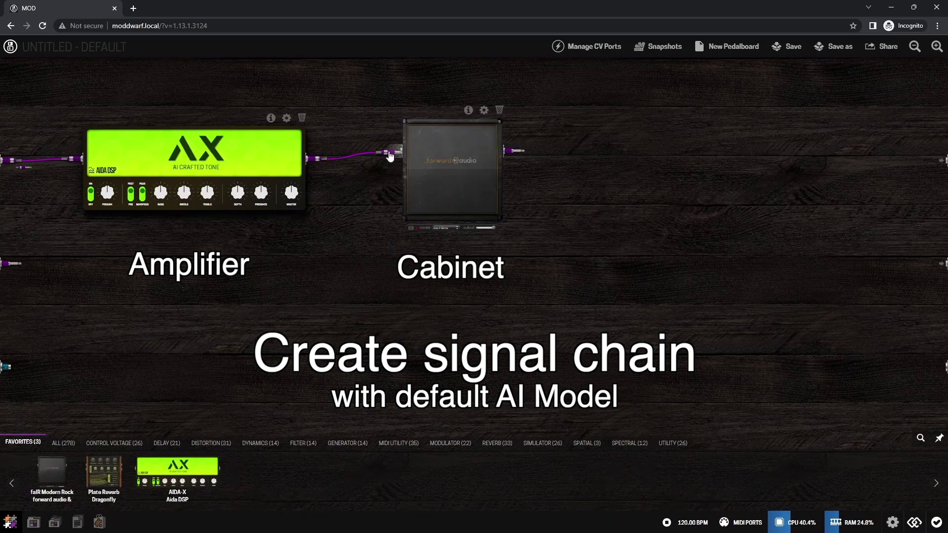
- Add the Dragonfly plate reverb after the cabinet and cable it to both outputs
drag(88, 484, 670, 181)
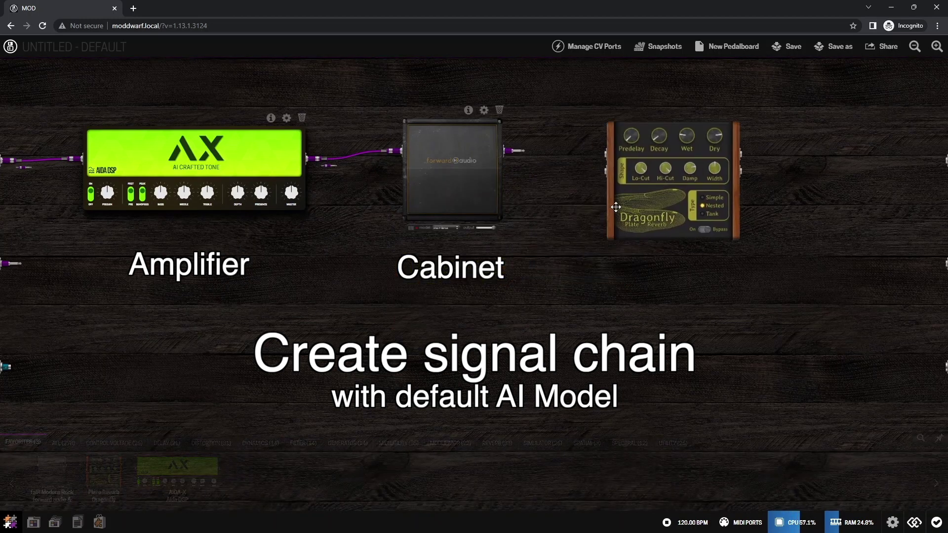
drag(519, 151, 597, 154)
drag(507, 152, 597, 172)
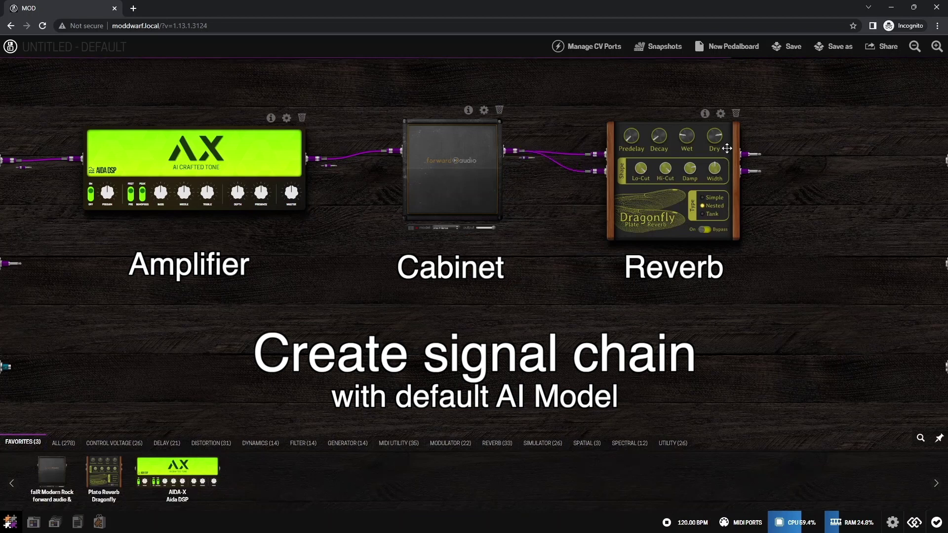
drag(896, 156, 941, 159)
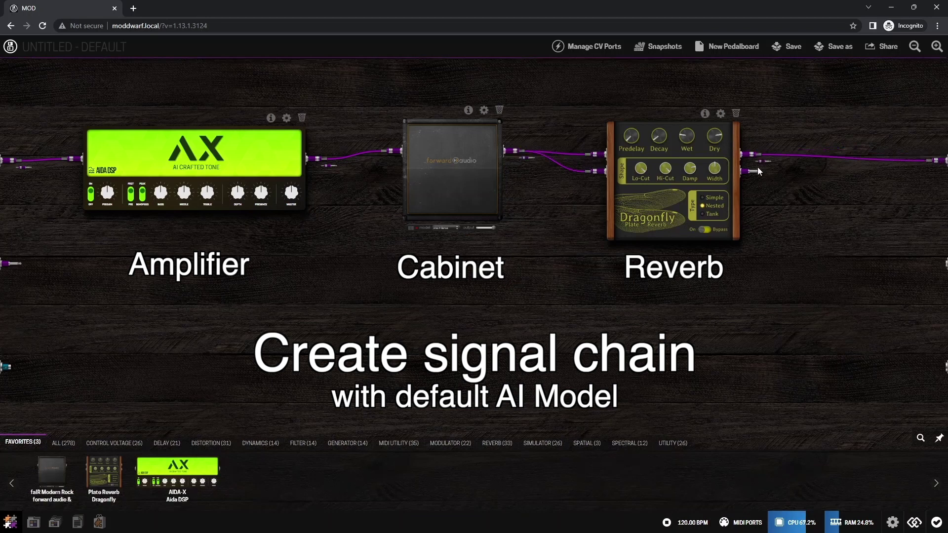
mouse_move(751, 172)
mouse_down()
mouse_move(879, 236)
mouse_move(911, 264)
mouse_up()
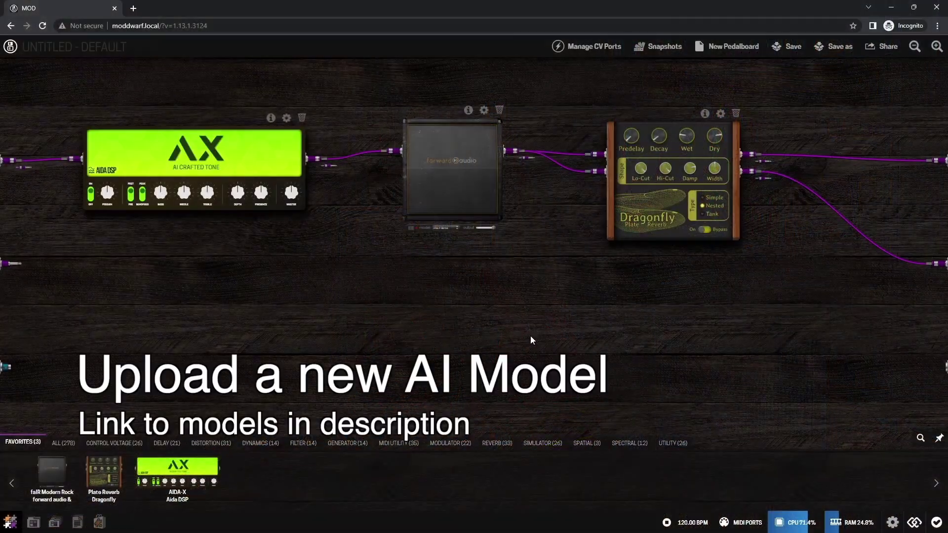
- Upload deerinkstudios-egnater-tw40-brit-high.json to Aida DSP Models in File Manager, then return to the pedalboard
click(78, 523)
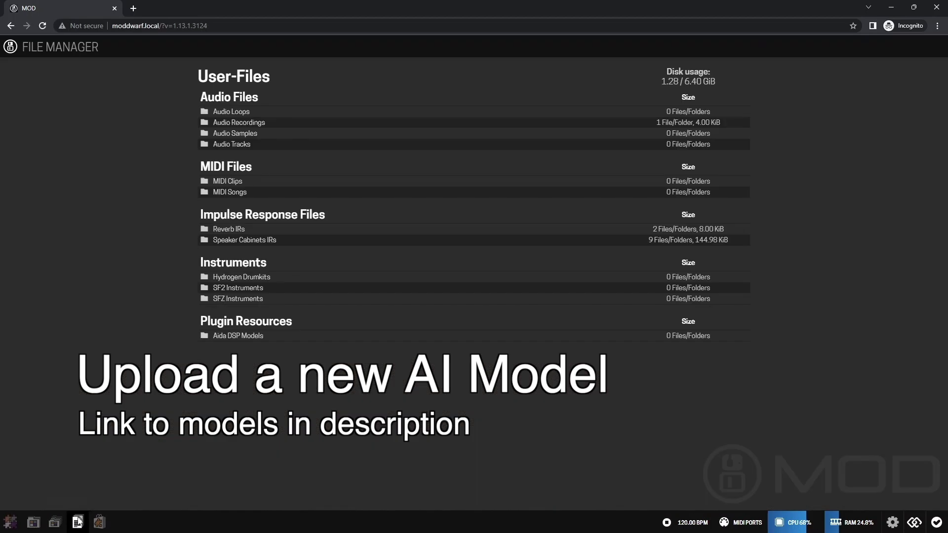
click(252, 338)
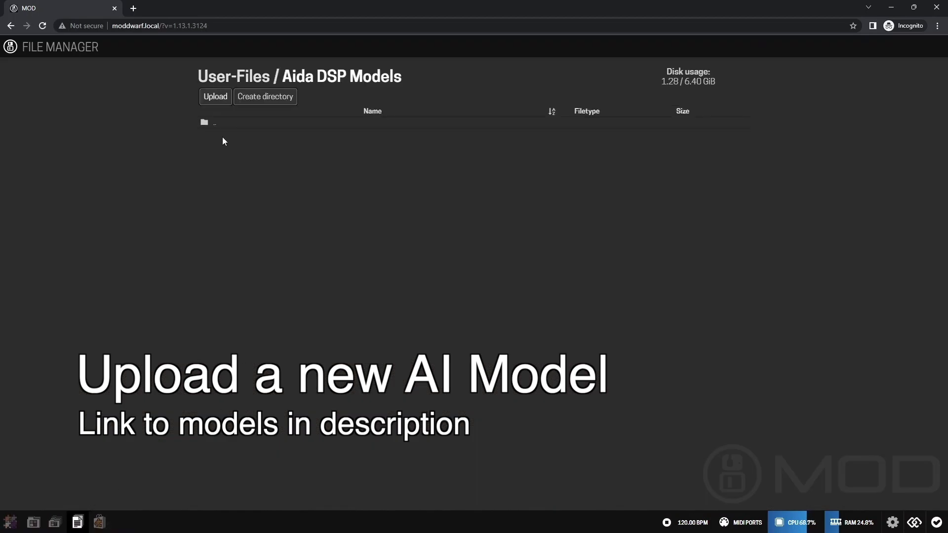
click(216, 98)
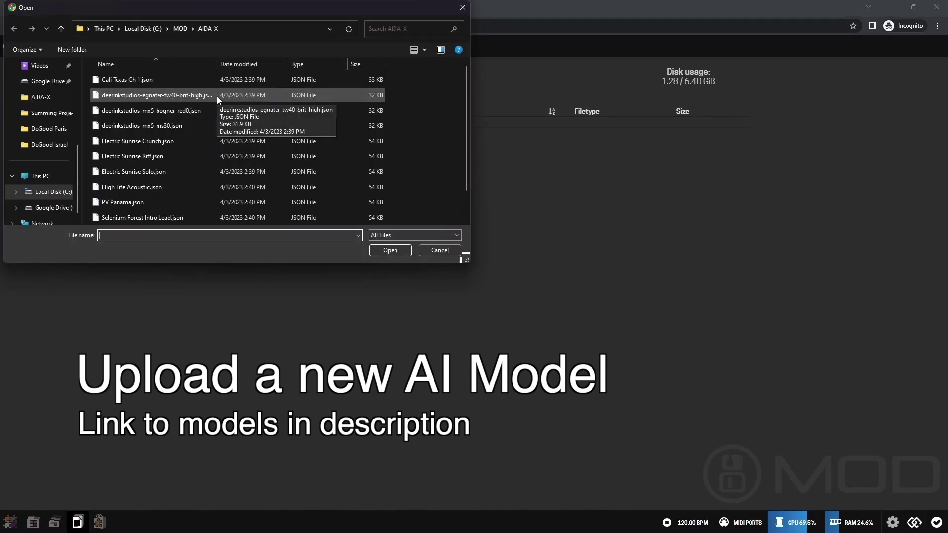
double_click(217, 96)
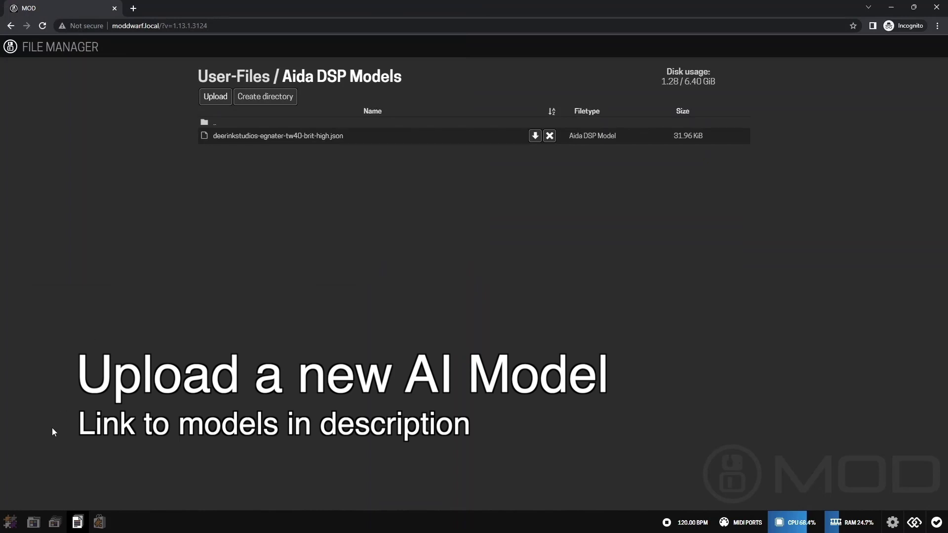
click(11, 522)
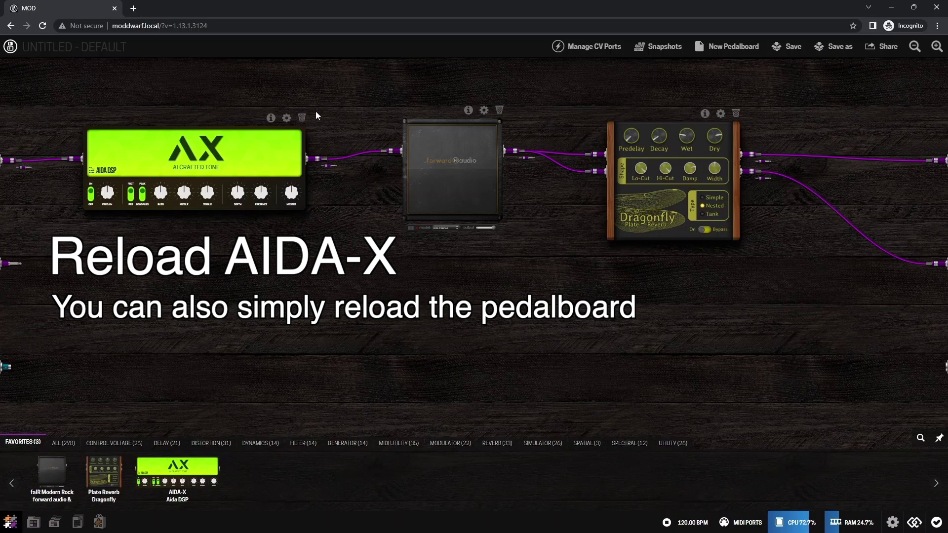
- Replace the AIDA-X amp with a fresh one, recabled between input and cabinet
click(303, 118)
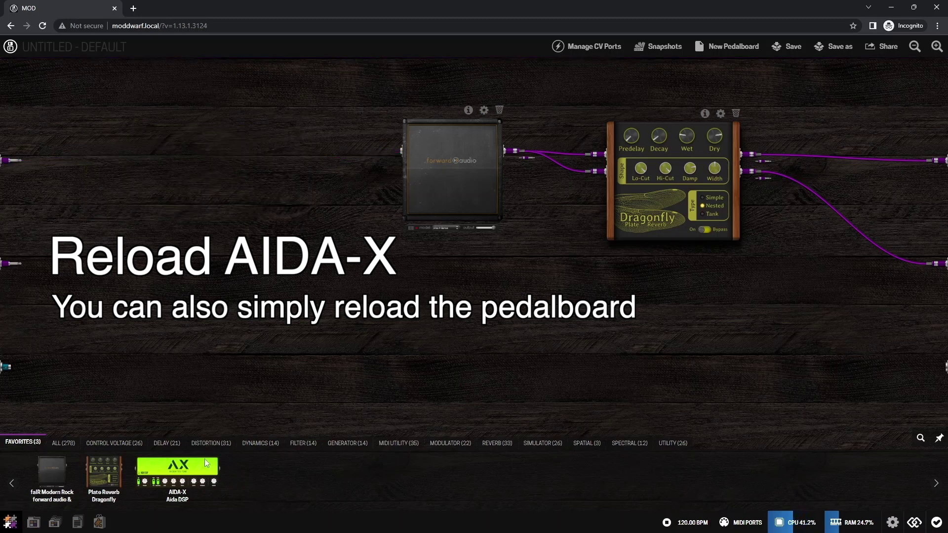
drag(177, 470, 268, 161)
drag(39, 166, 82, 175)
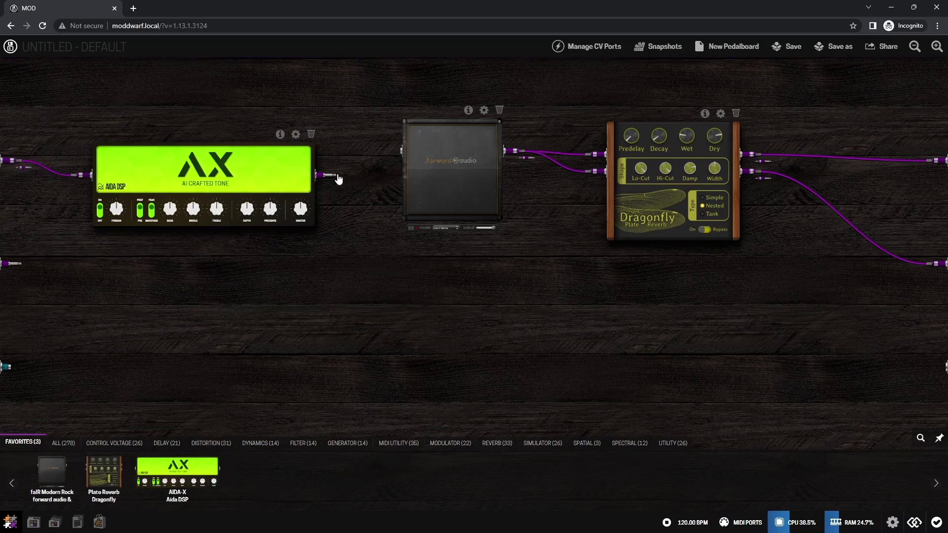
drag(395, 160, 392, 152)
- Load the egnater-tw40-brit-high neural model in AIDA-X's settings
click(296, 135)
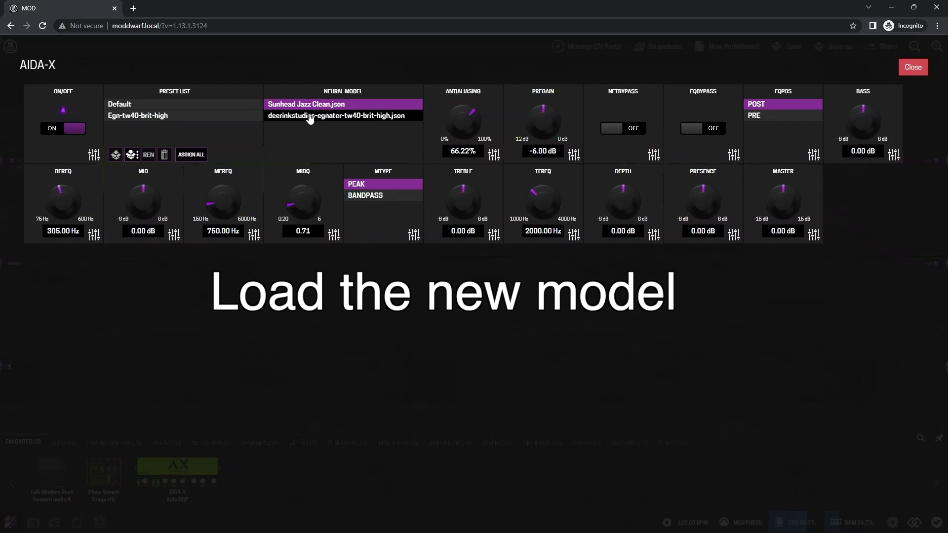
click(309, 117)
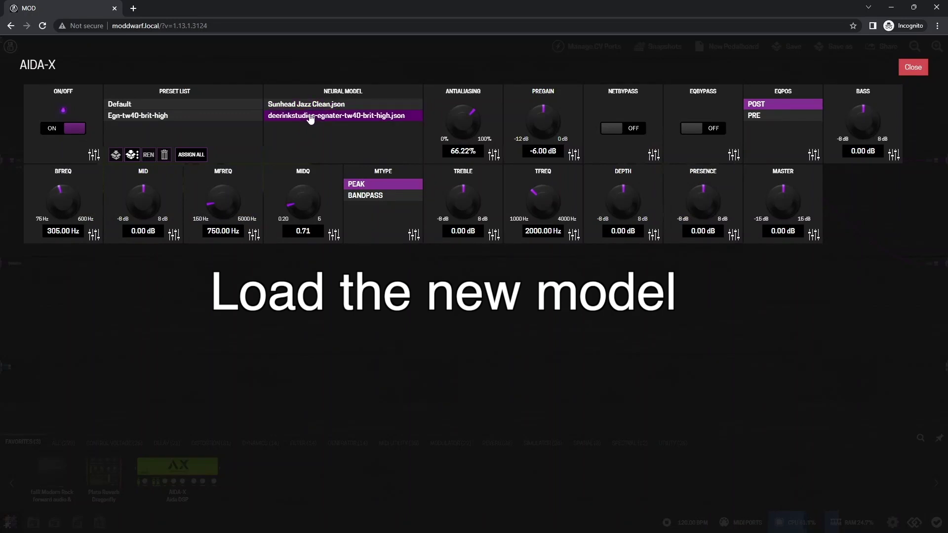
click(573, 154)
- Assign PREGAIN to Page 1 Knob 1 and DEPTH to Page 1 Knob 2
click(396, 133)
click(314, 181)
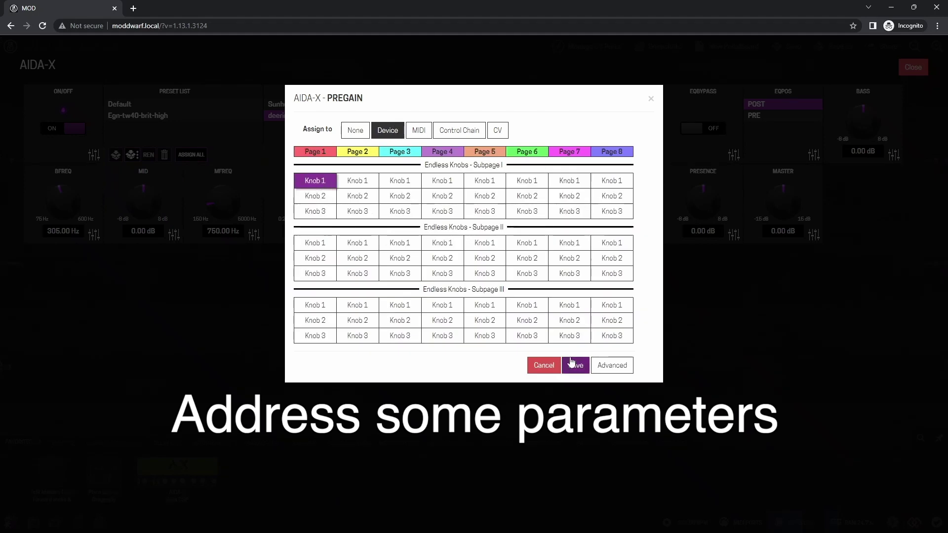
click(576, 365)
click(655, 234)
click(392, 134)
click(315, 195)
click(575, 364)
- Assign PRESENCE to Page 1 Knob 3 and MASTER to a device knob, then close the settings
click(673, 236)
click(391, 133)
click(315, 212)
click(575, 364)
click(814, 236)
click(391, 133)
click(315, 245)
click(575, 364)
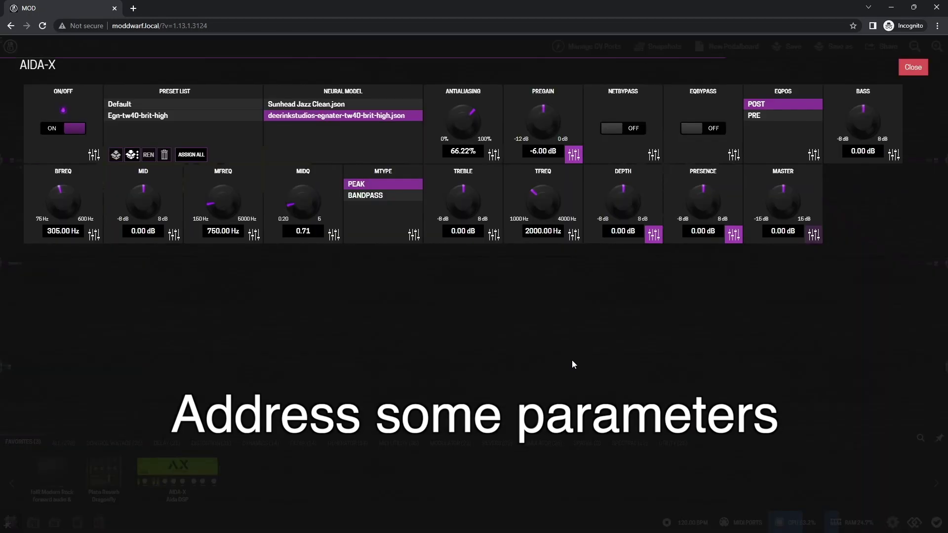
click(912, 67)
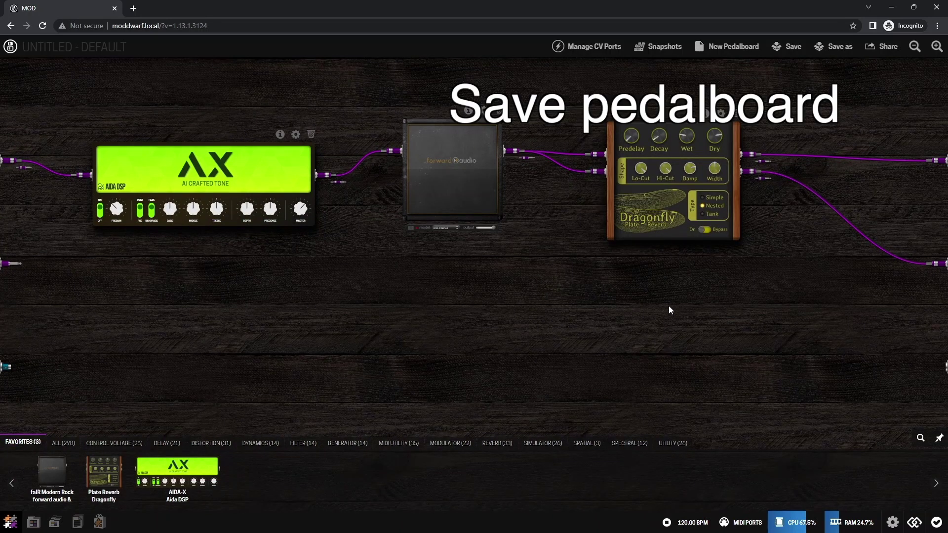
- Save the pedalboard as a new one named 'AIDA-X Tutorial'
click(835, 56)
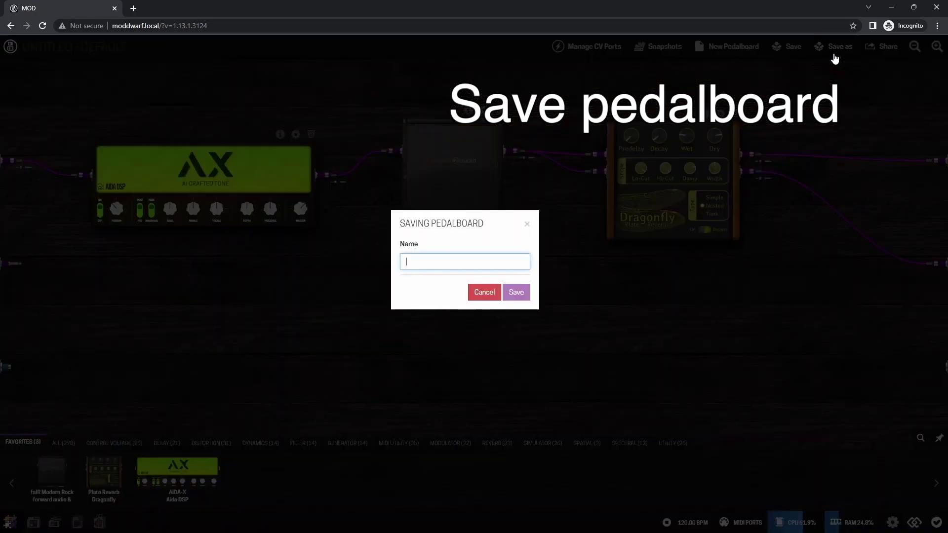
text(AIDA-X Tutorial)
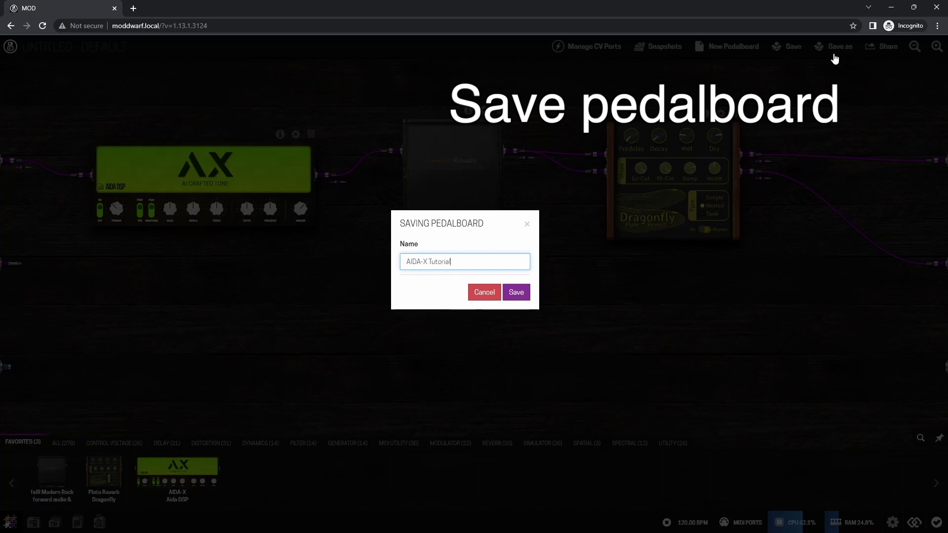
key(Return)
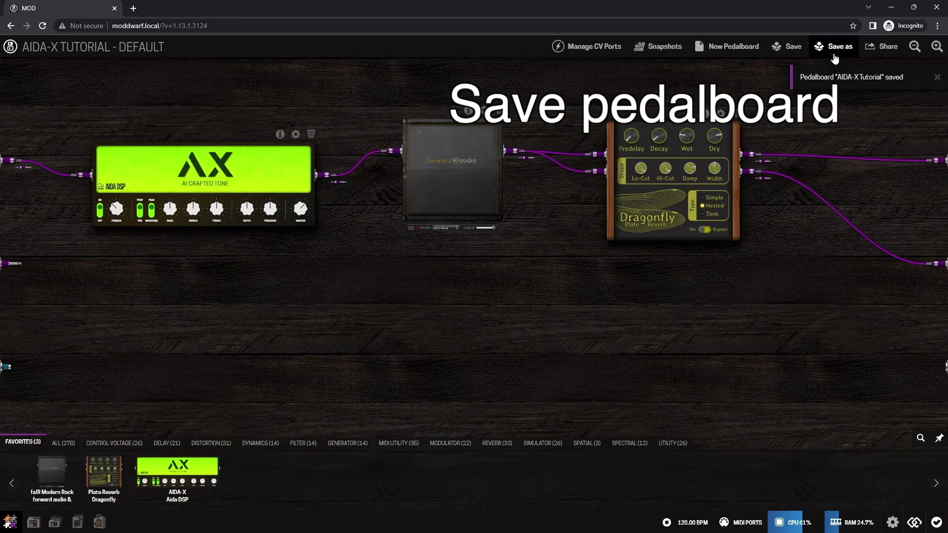